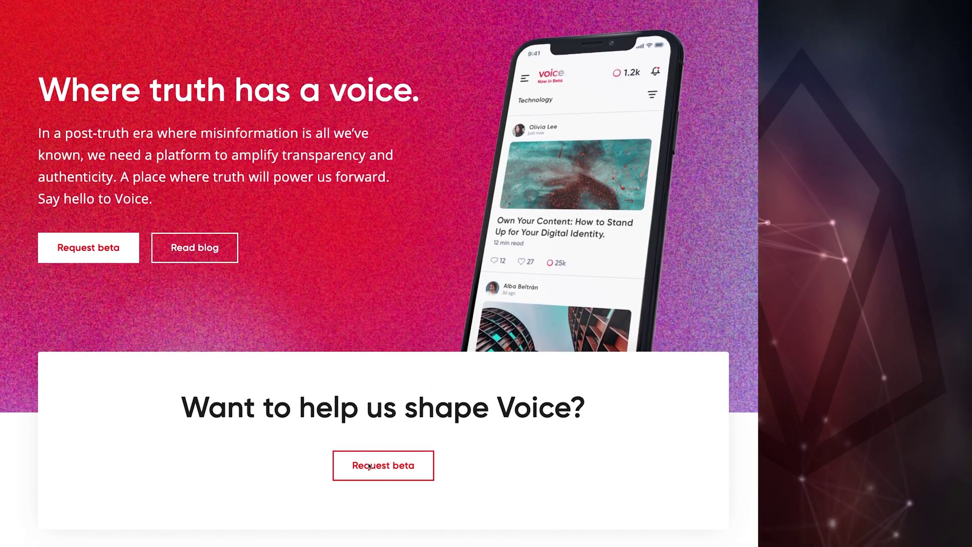
# Request Voice beta access and enter the beta from the welcome email
pyautogui.click(369, 461)
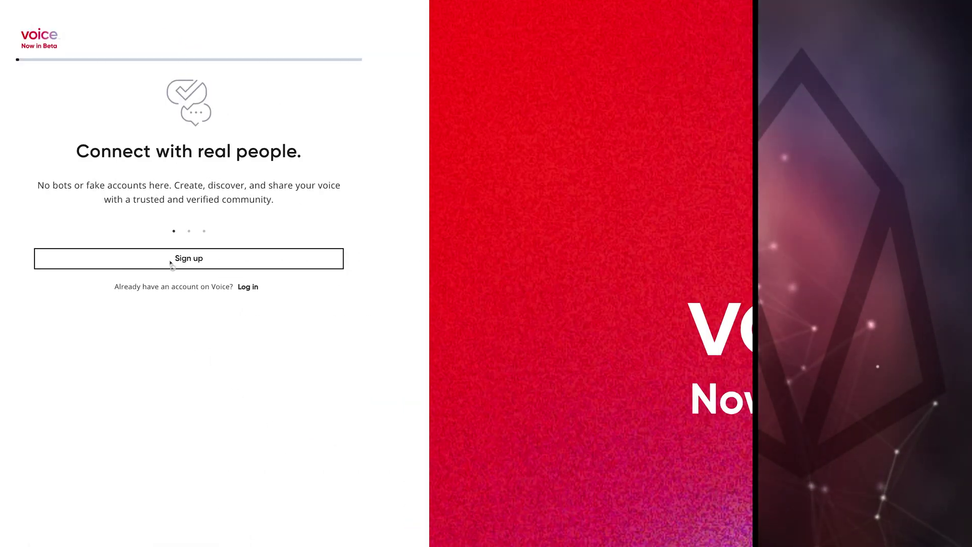
pyautogui.click(171, 262)
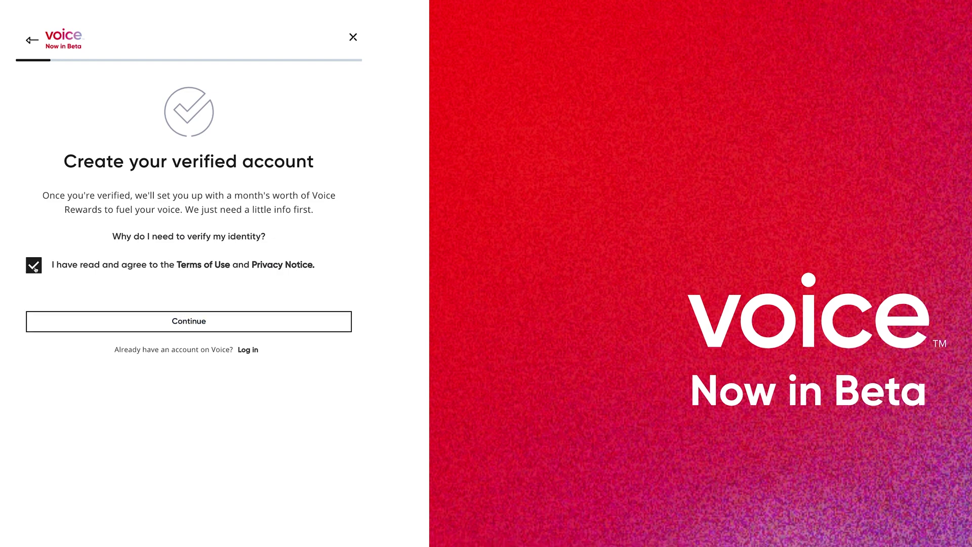
# Accept the terms, get through the signup pages, enter the phone PIN and start identity verification
pyautogui.click(197, 322)
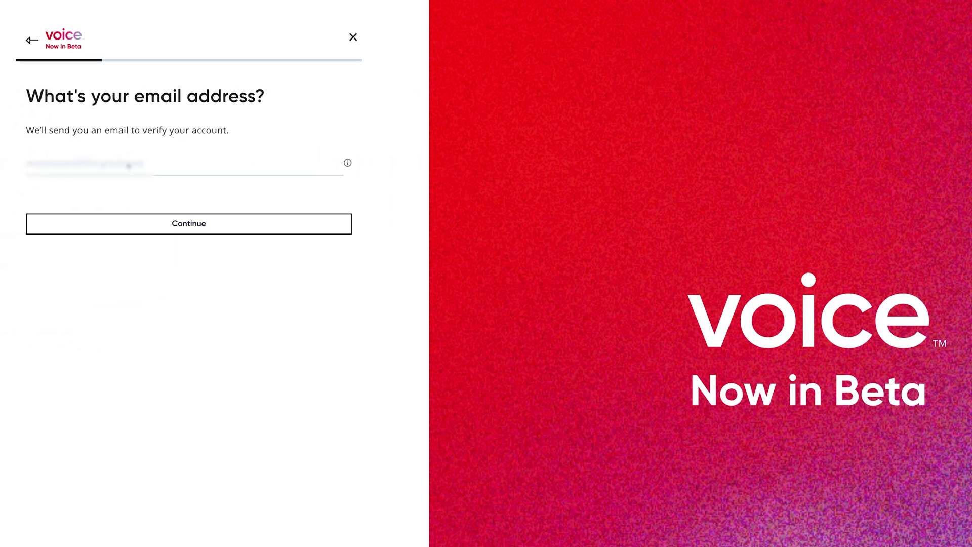
pyautogui.click(178, 237)
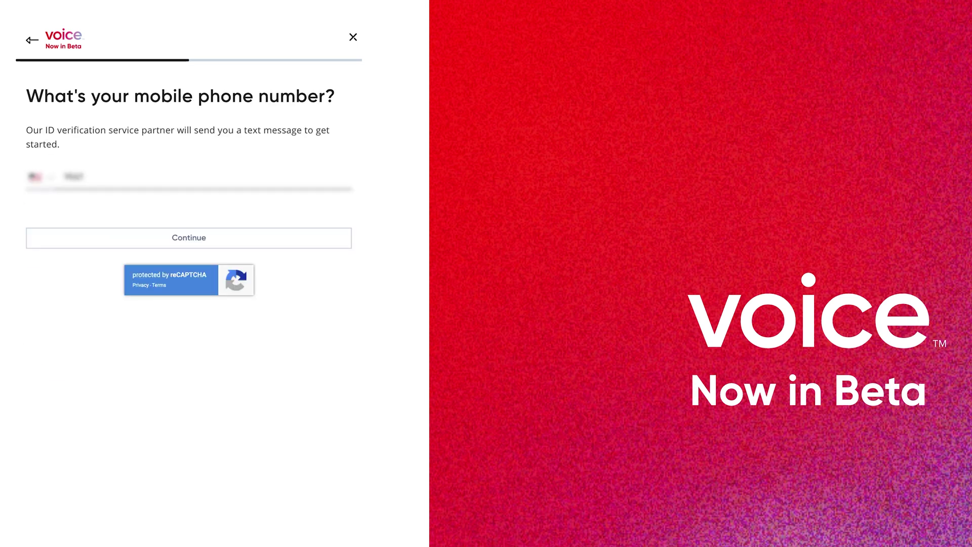
pyautogui.write('9')
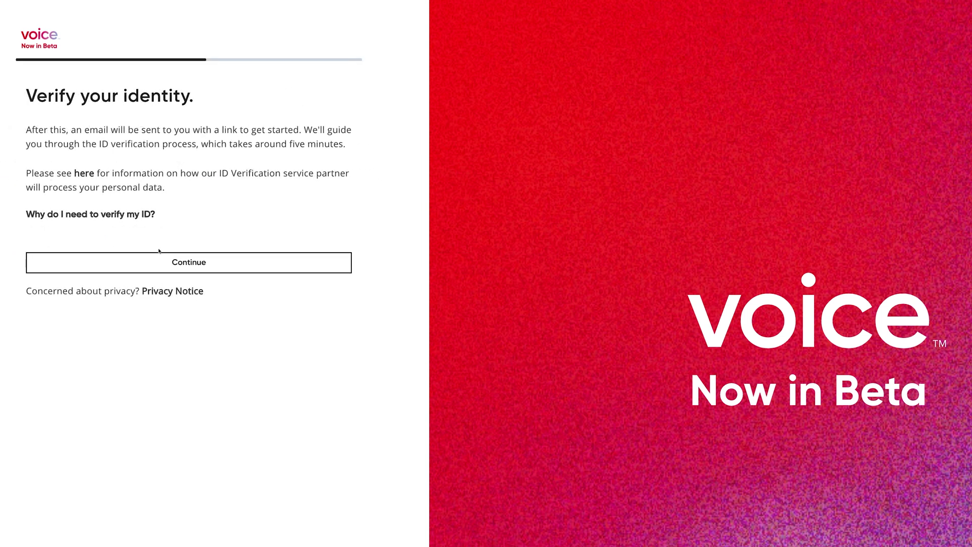
pyautogui.click(174, 263)
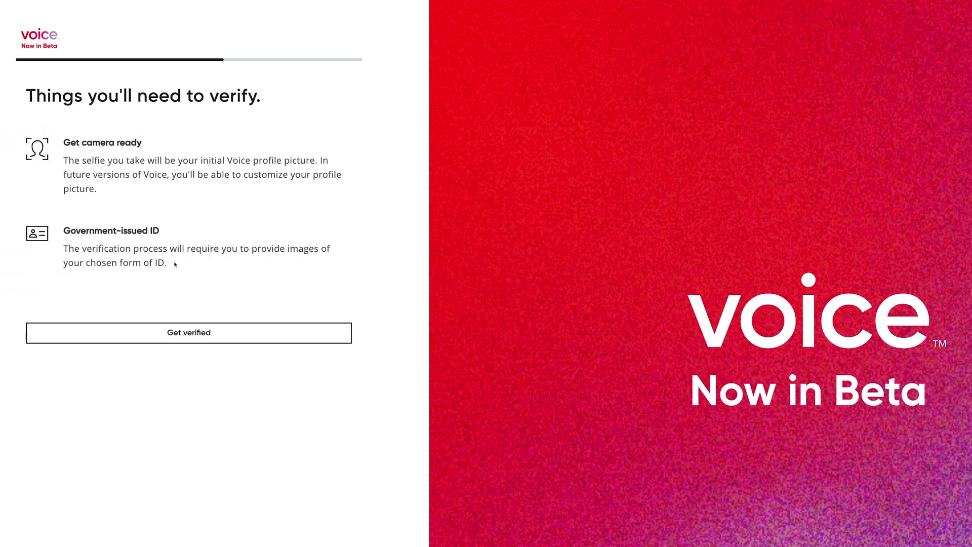
pyautogui.click(193, 332)
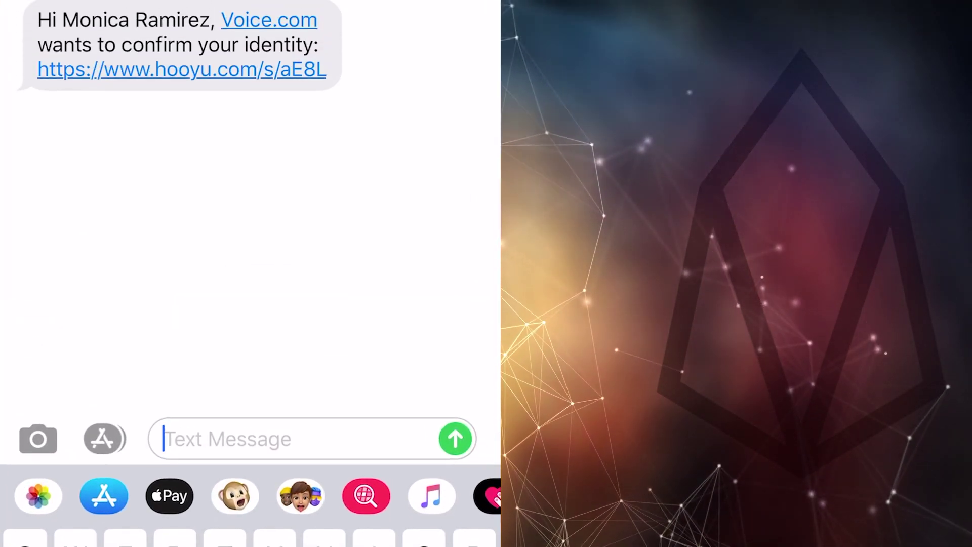
# Open the HooYu verification link from the text message and scroll down to GET STARTED
pyautogui.click(181, 70)
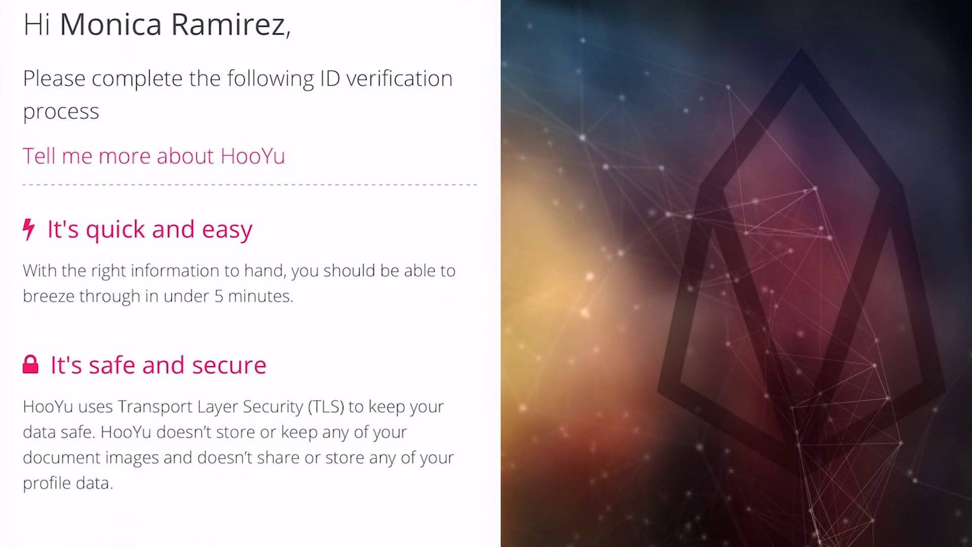
pyautogui.scroll(-10, 250, 273)
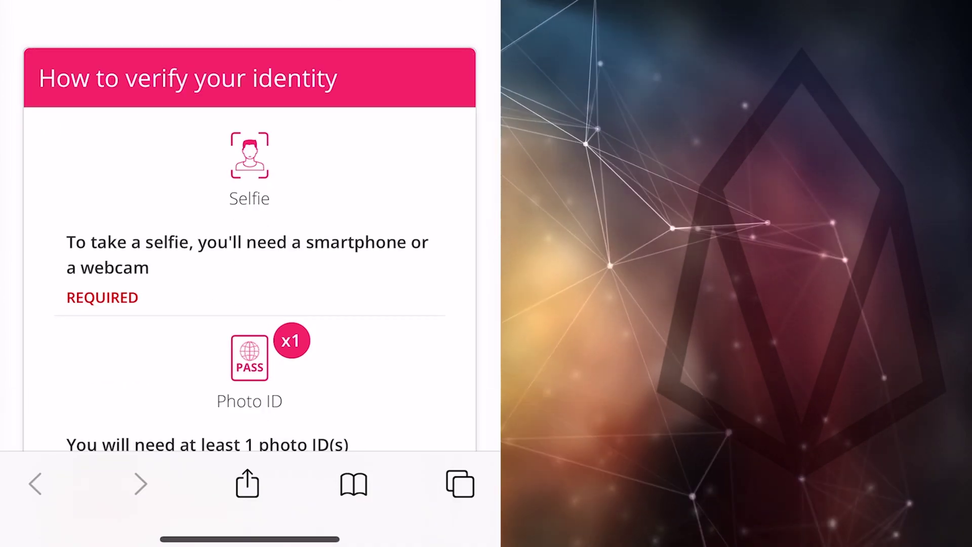
pyautogui.scroll(-6, 250, 273)
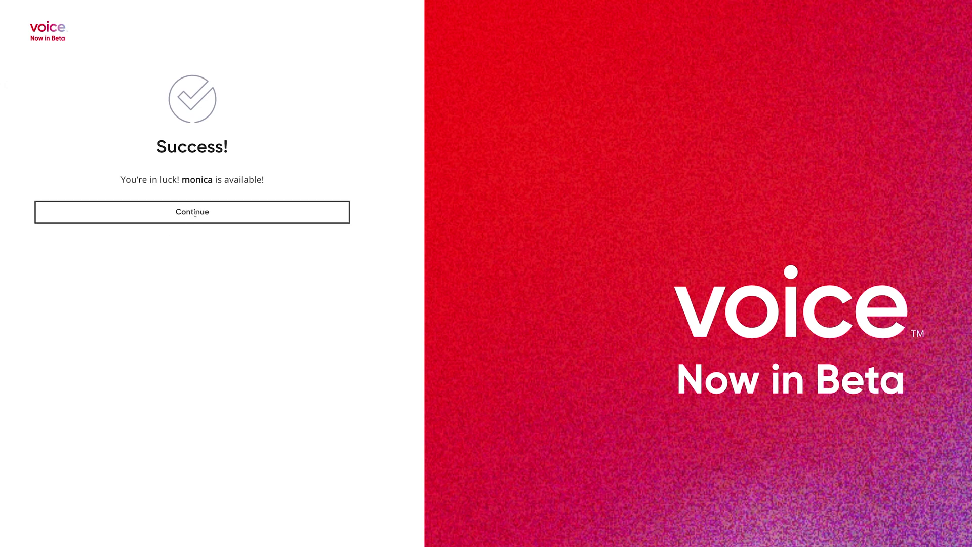
# Accept the available username, copy the generated password, and log in to the new account
pyautogui.click(194, 212)
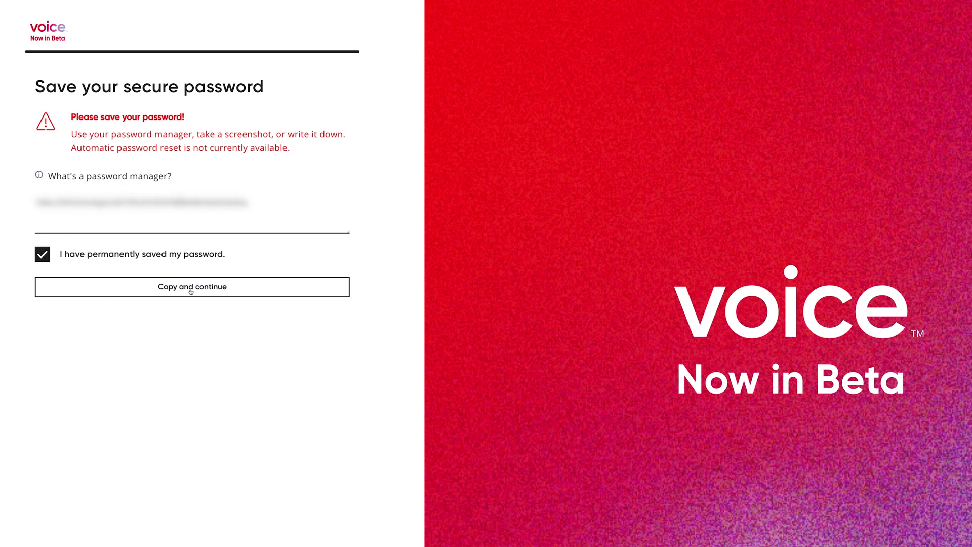
pyautogui.click(191, 290)
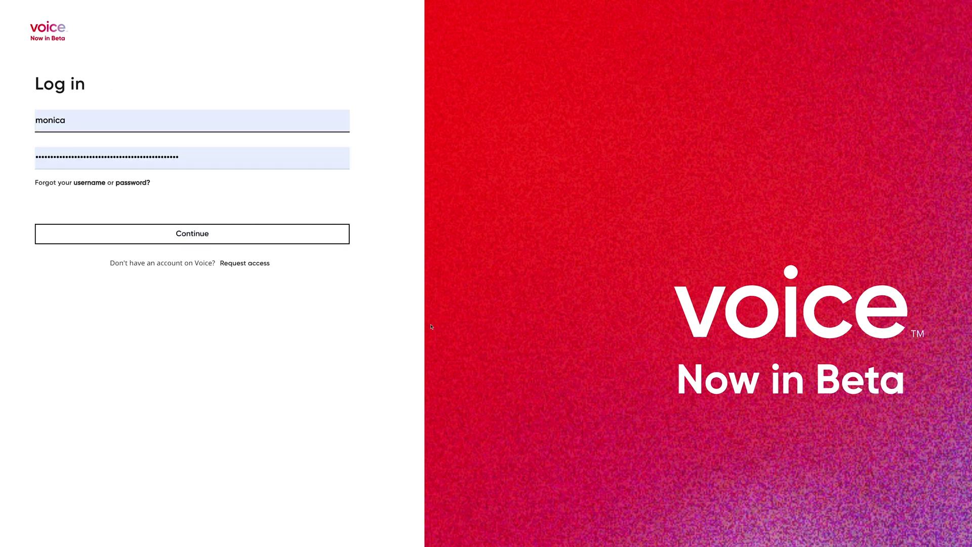
pyautogui.click(181, 240)
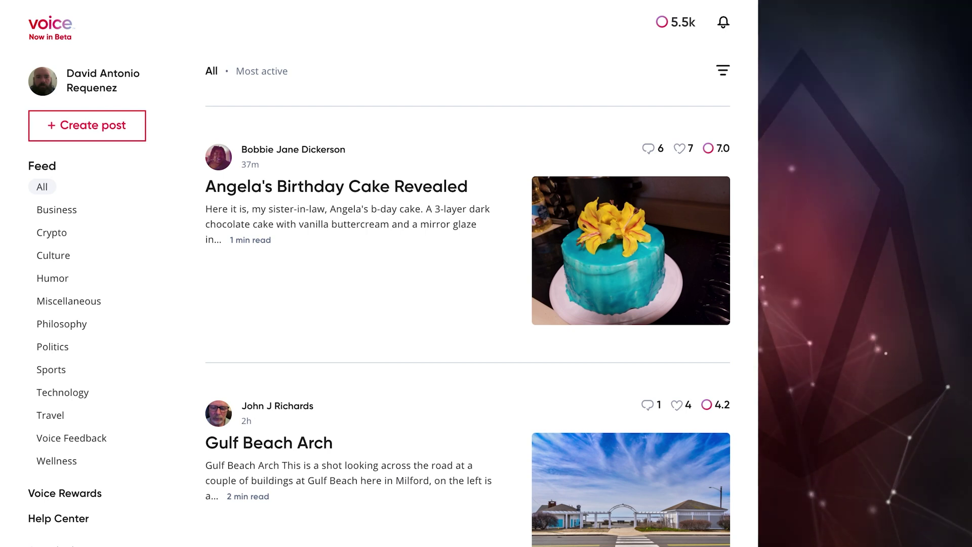
pyautogui.scroll(-4, 755, 113)
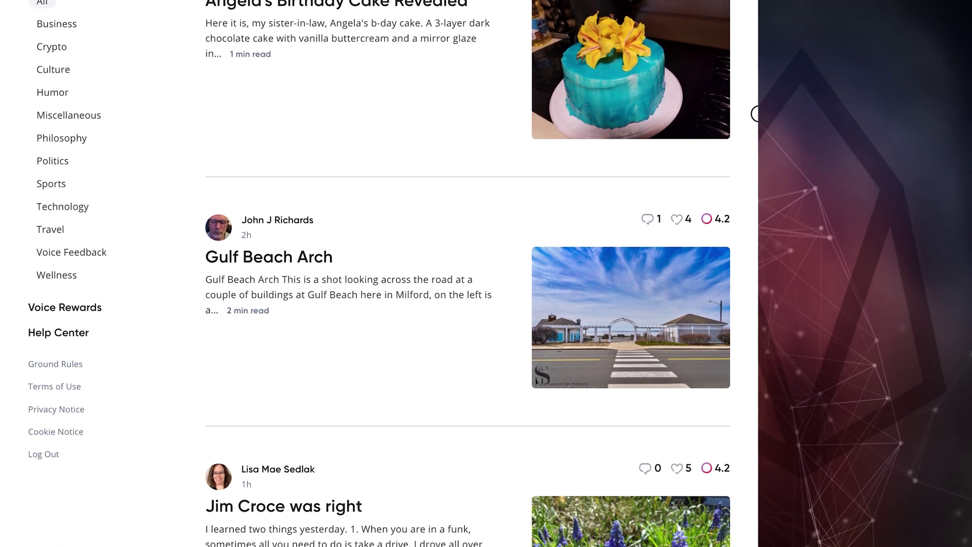
pyautogui.scroll(-5, 755, 114)
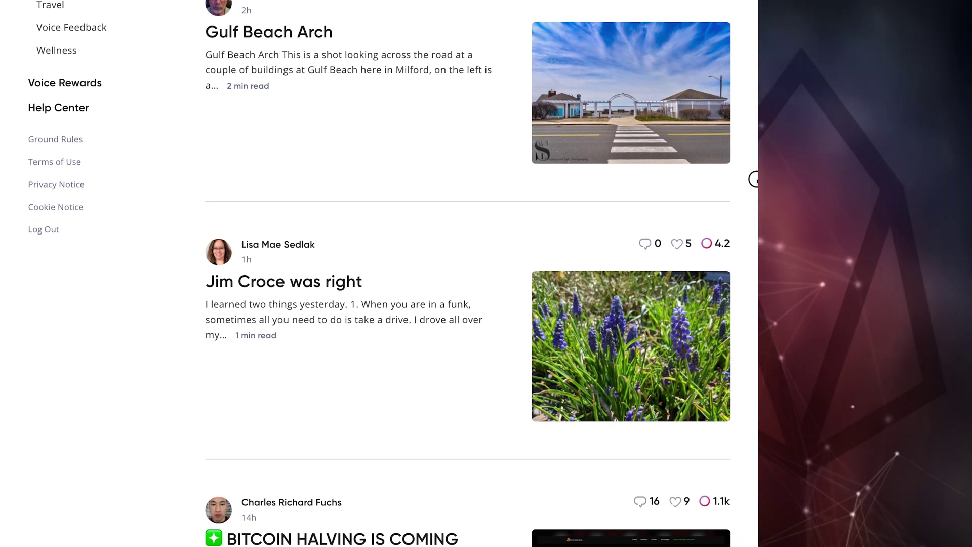
pyautogui.scroll(9, 754, 179)
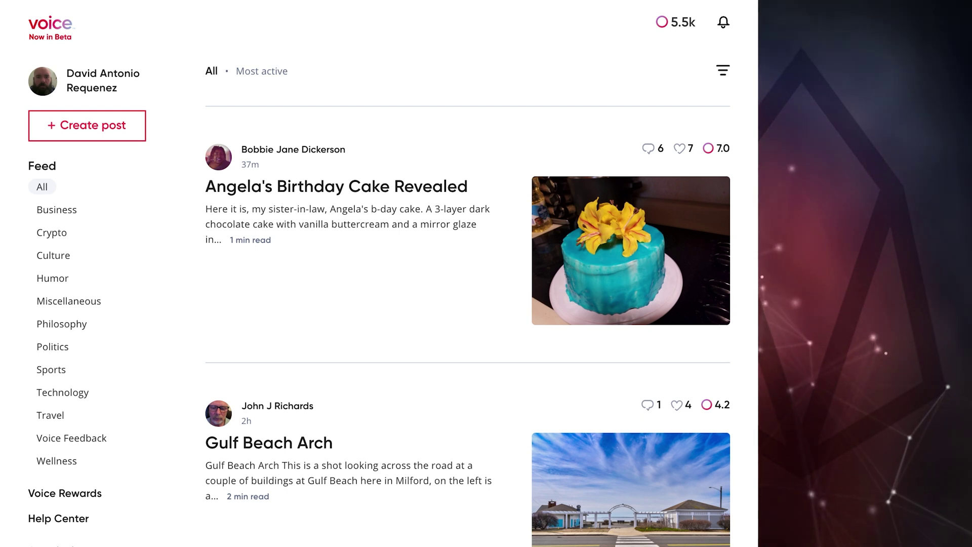
pyautogui.click(55, 495)
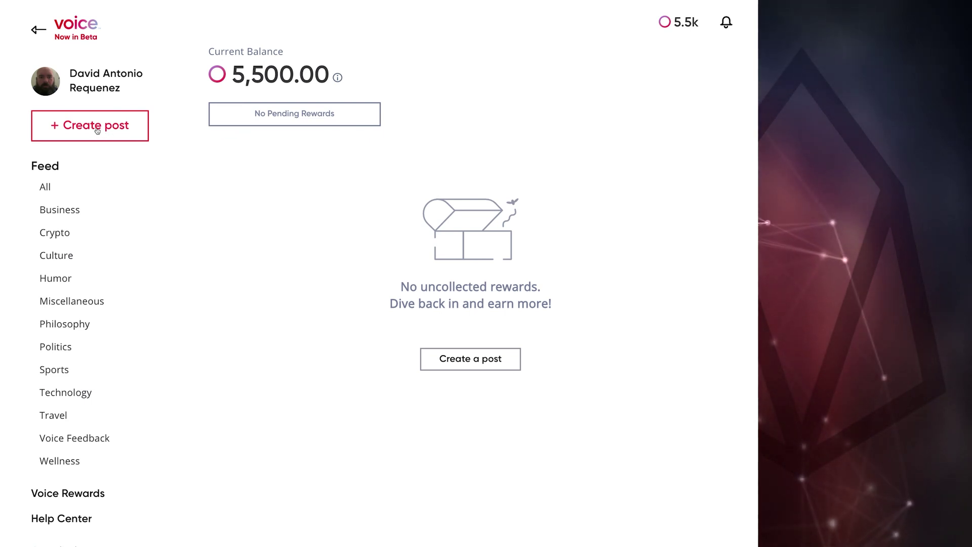
pyautogui.click(77, 88)
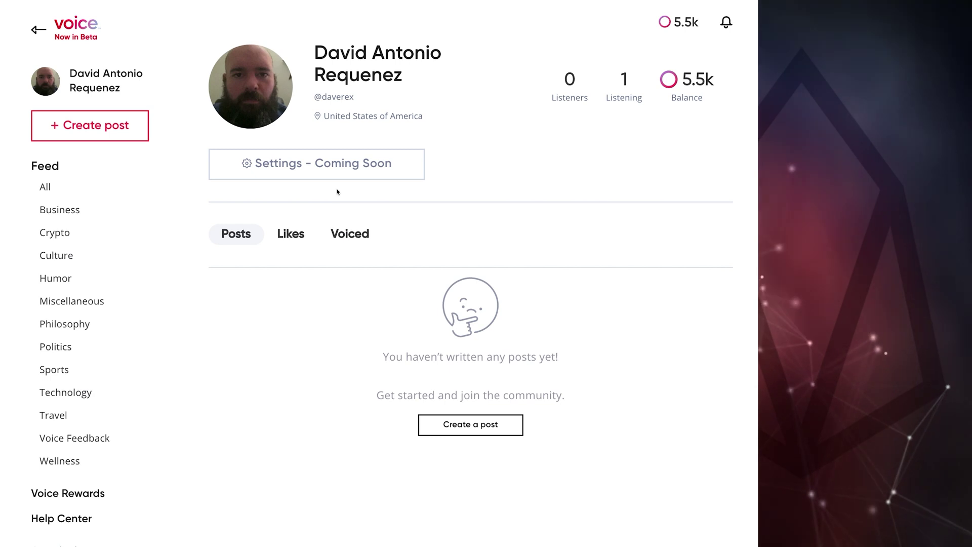
pyautogui.click(60, 37)
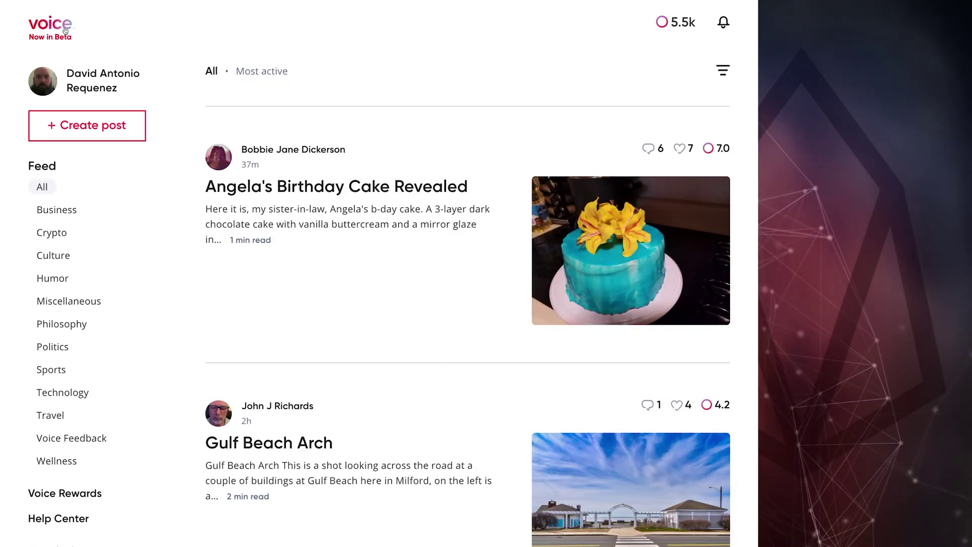
# Start a new post tagged Culture
pyautogui.click(79, 127)
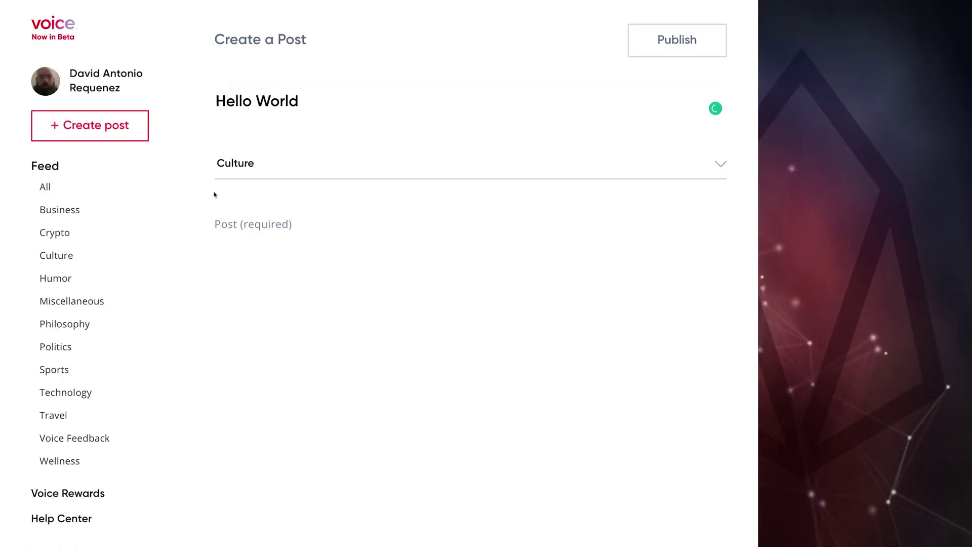
pyautogui.click(246, 165)
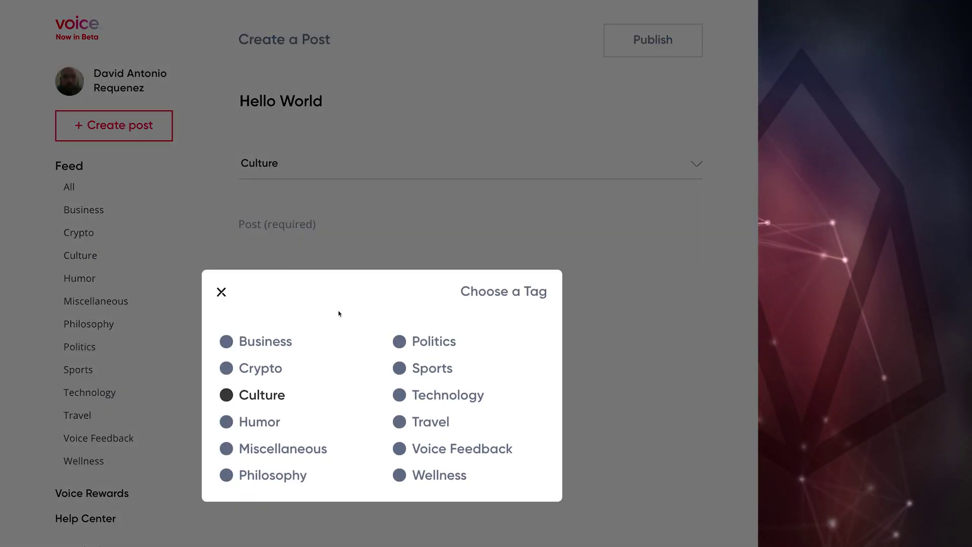
pyautogui.click(221, 292)
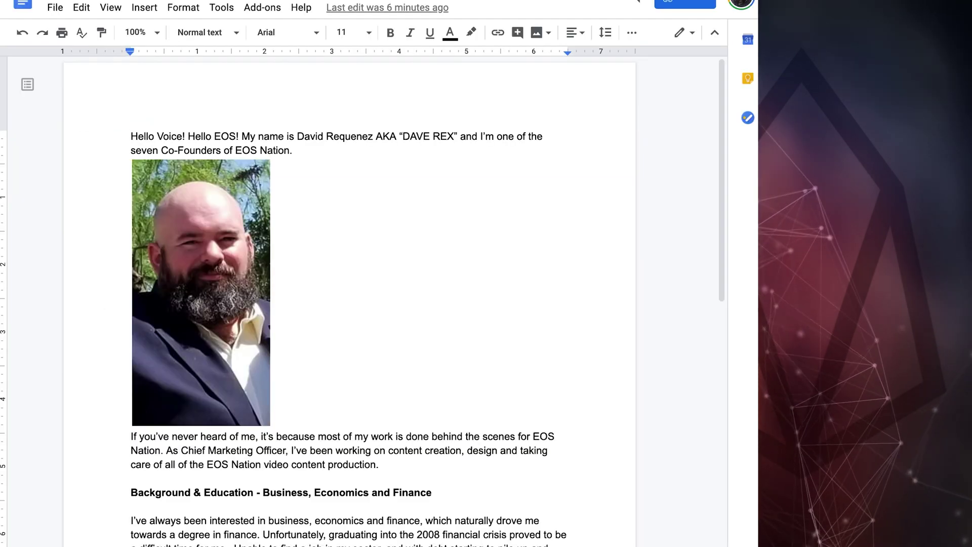
# Paste the Google Doc's opening paragraph and photo into the post body
pyautogui.moveTo(131, 136); pyautogui.dragTo(299, 278)
pyautogui.hotkey('ctrl', 'c')
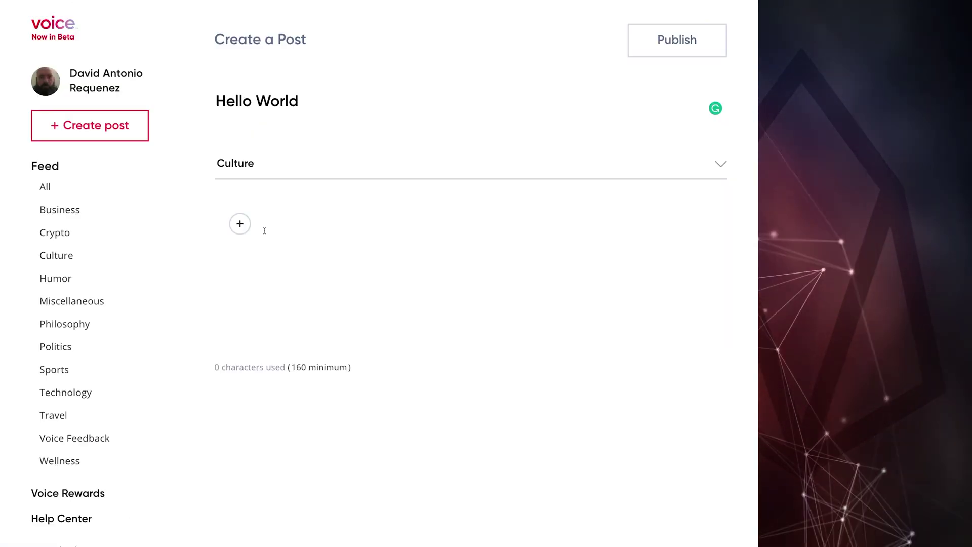
pyautogui.rightClick(273, 224)
pyautogui.click(303, 275)
pyautogui.moveTo(299, 101); pyautogui.dragTo(216, 101)
# Title the post 'Hello Voice! Hello EOS!', remove the duplicated greeting, and insert a photo above the first paragraph
pyautogui.write('Hello Voice!')
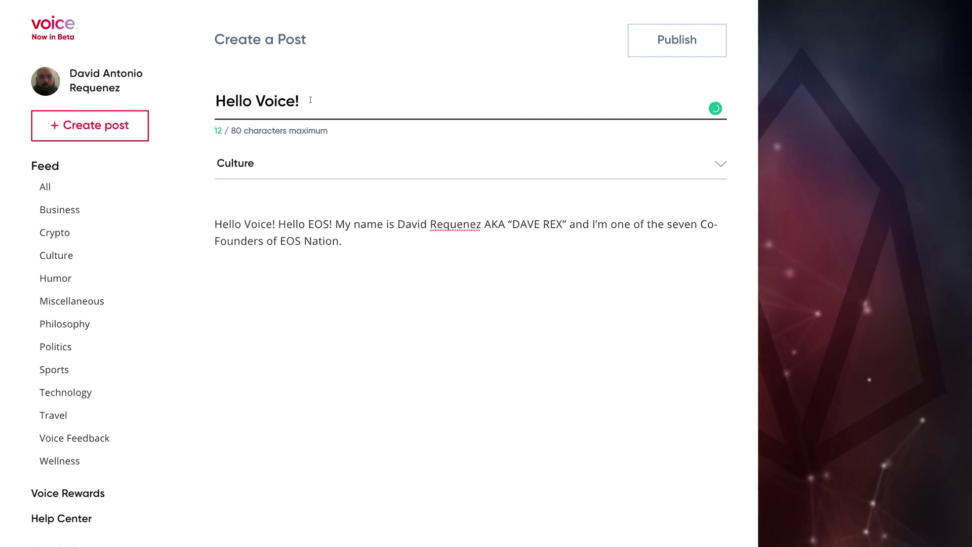
pyautogui.write(' Hello EOS!')
pyautogui.click(335, 224)
pyautogui.hotkey('shift', 'Home')
pyautogui.press('BackSpace')
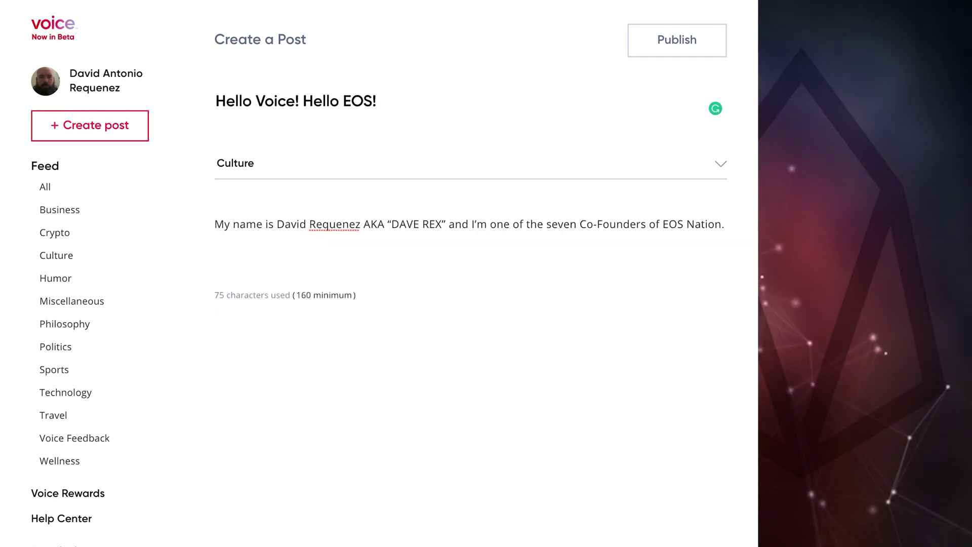
pyautogui.press('Return')
pyautogui.click(240, 223)
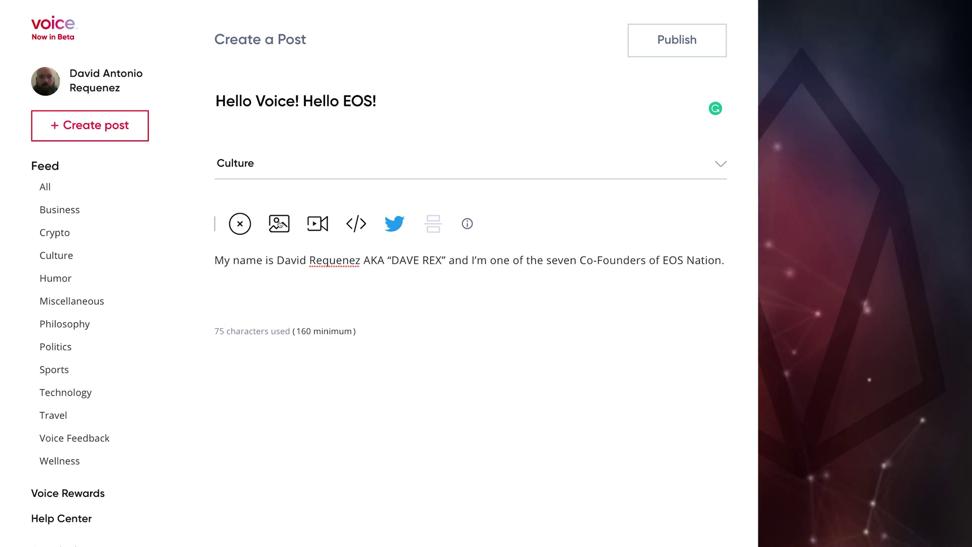
pyautogui.click(278, 224)
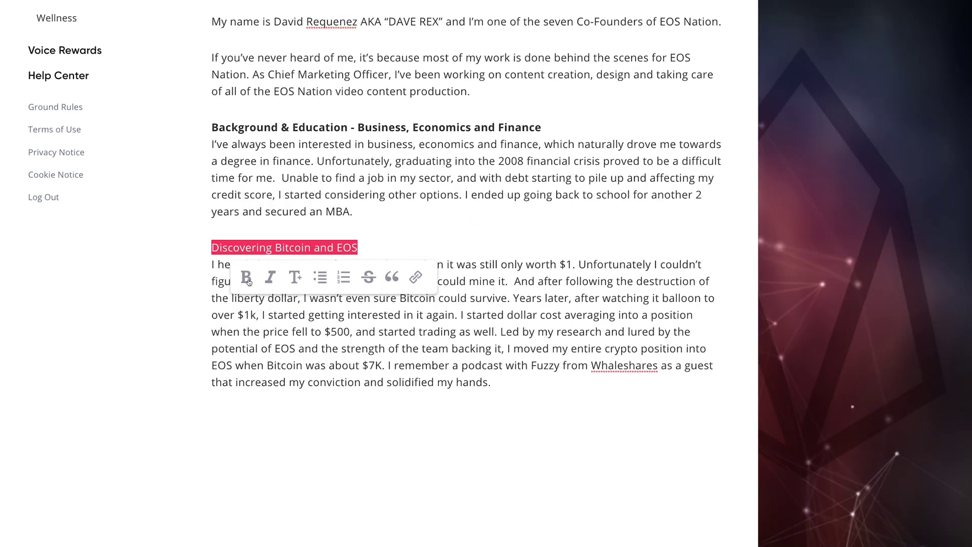
# Bold the 'Discovering Bitcoin and EOS' heading and replace the old image with the EOS Nation logo
pyautogui.click(247, 278)
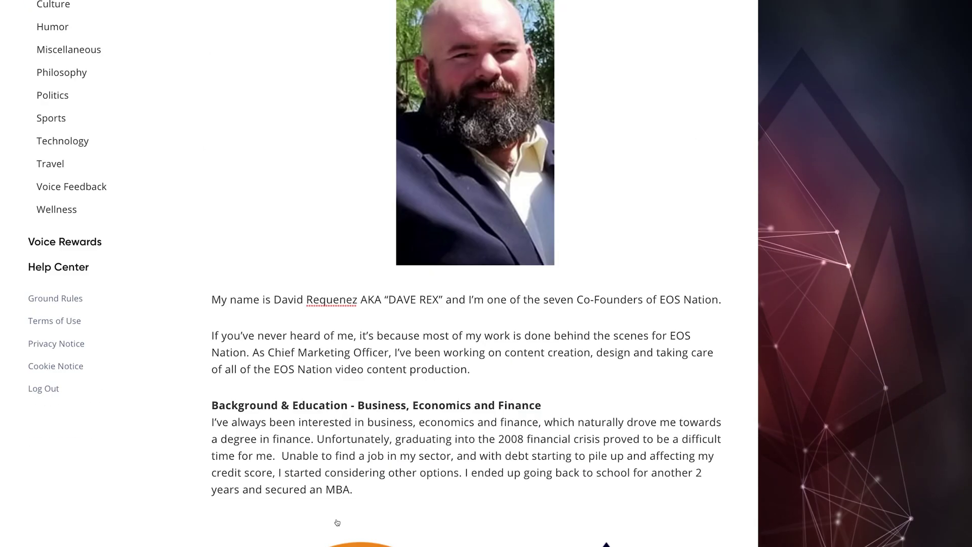
pyautogui.scroll(-13, 337, 523)
pyautogui.press('BackSpace')
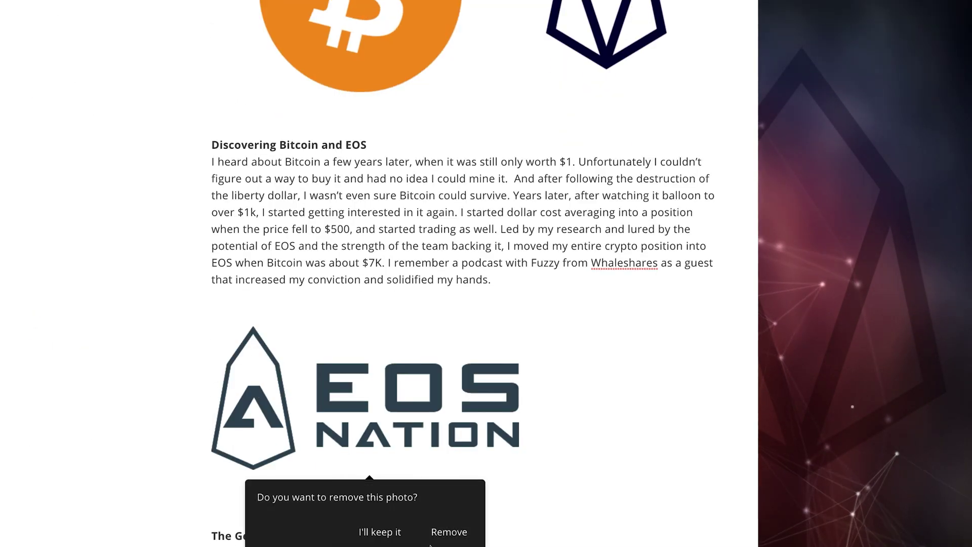
pyautogui.click(447, 529)
pyautogui.click(276, 437)
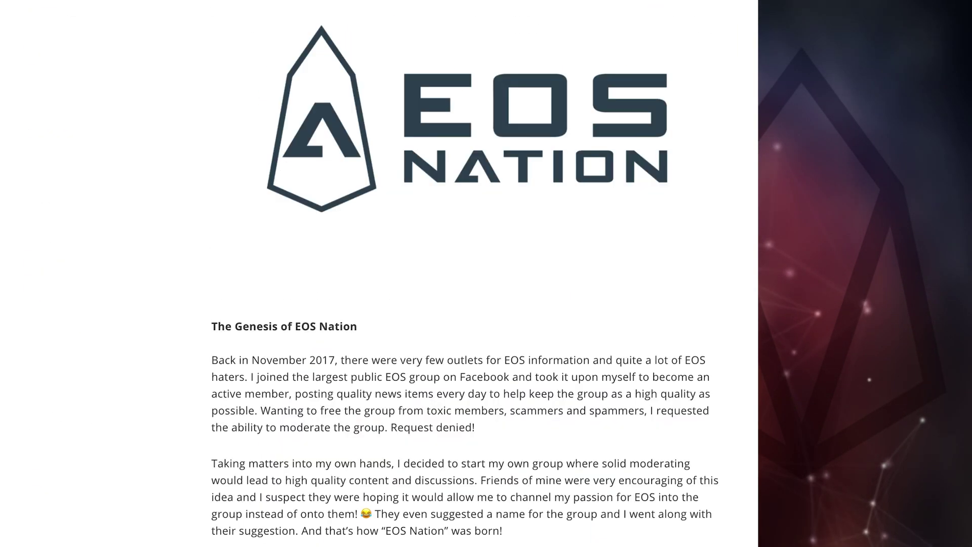
# Review the finished post and publish it
pyautogui.scroll(7, 455, 274)
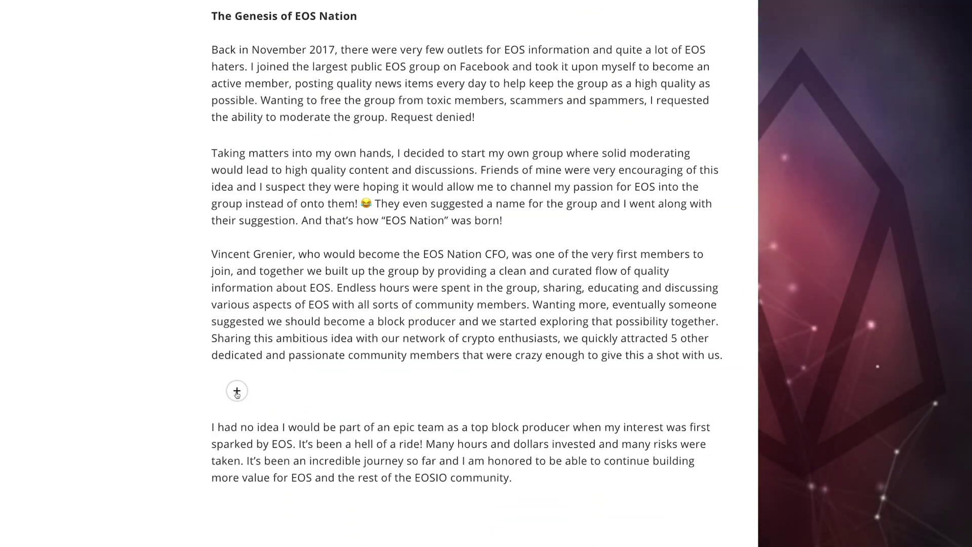
pyautogui.scroll(-2, 429, 486)
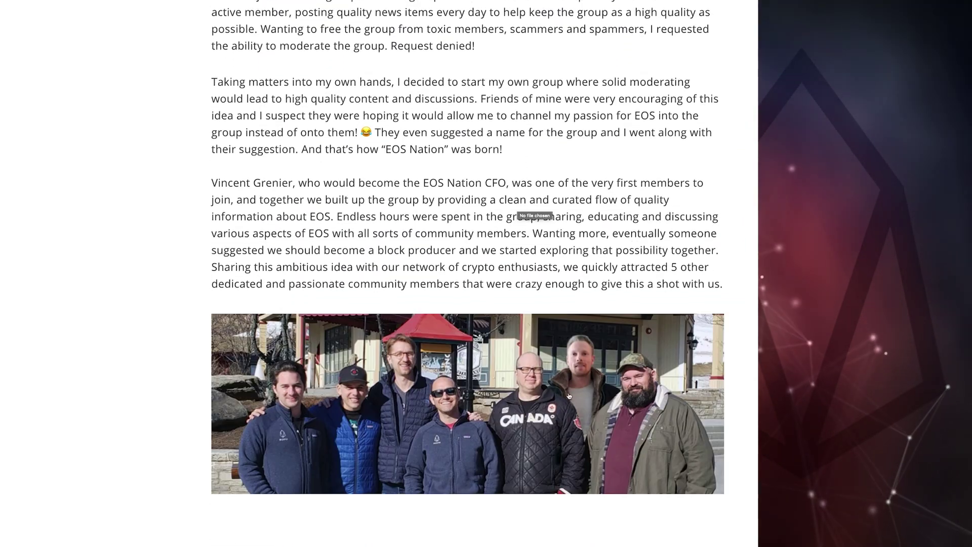
pyautogui.scroll(-2, 429, 485)
pyautogui.scroll(2, 430, 486)
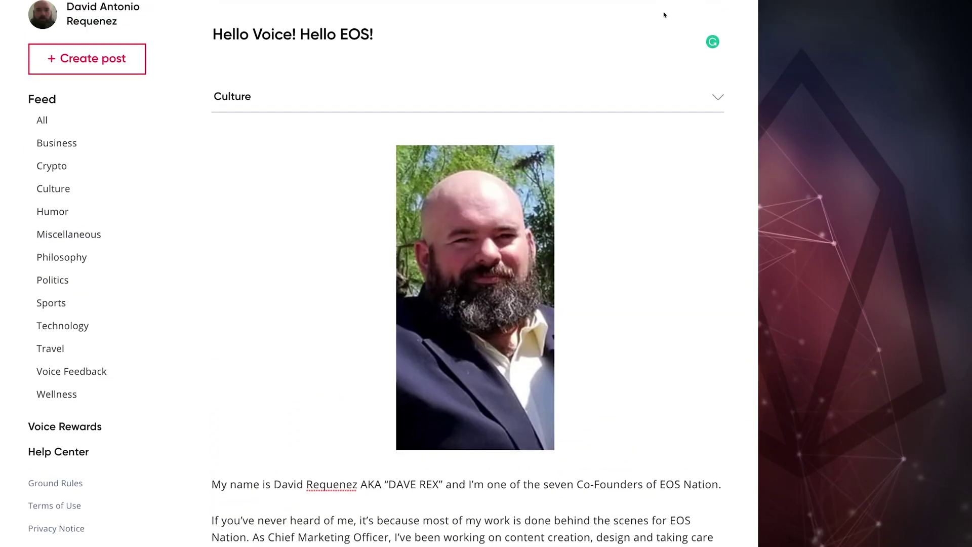
pyautogui.scroll(2, 664, 15)
pyautogui.click(663, 22)
pyautogui.click(470, 445)
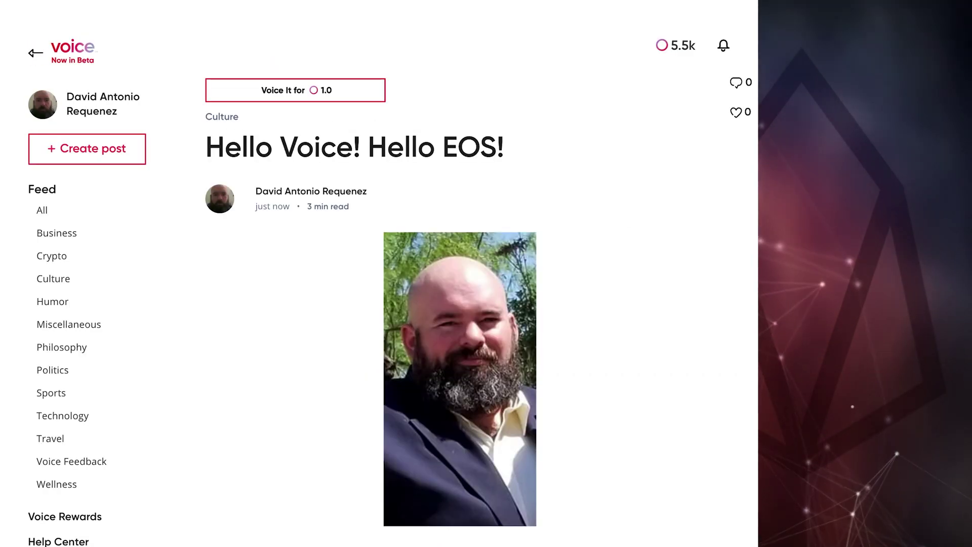
# Voice your own post for 1.0 tokens, dismiss the Top Voice notice, and open your profile
pyautogui.scroll(-1, 487, 281)
pyautogui.scroll(-20, 756, 46)
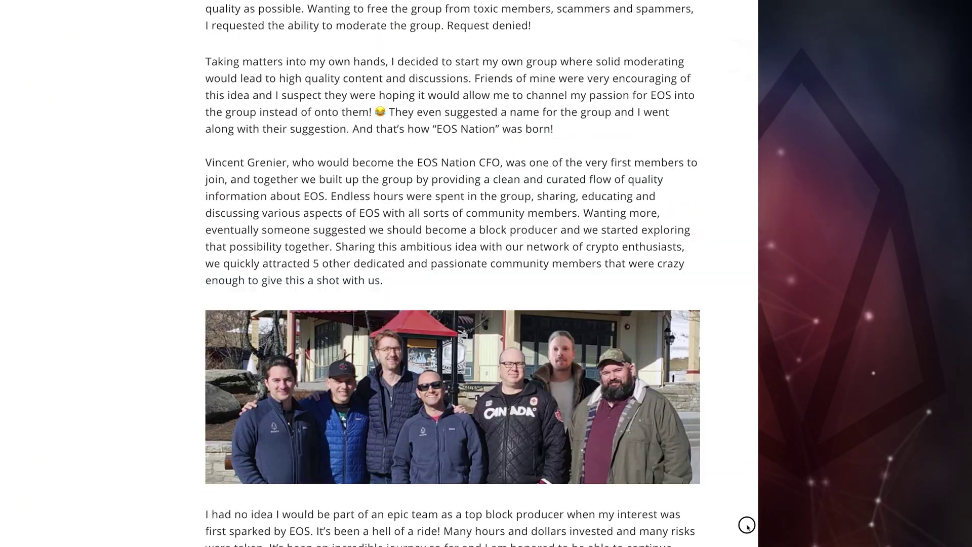
pyautogui.moveTo(746, 524); pyautogui.dragTo(755, 66)
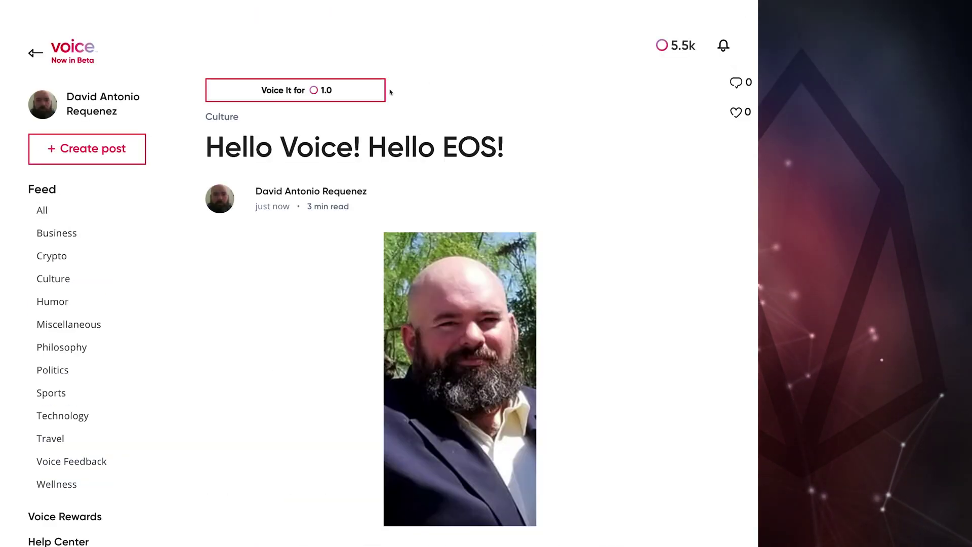
pyautogui.click(297, 96)
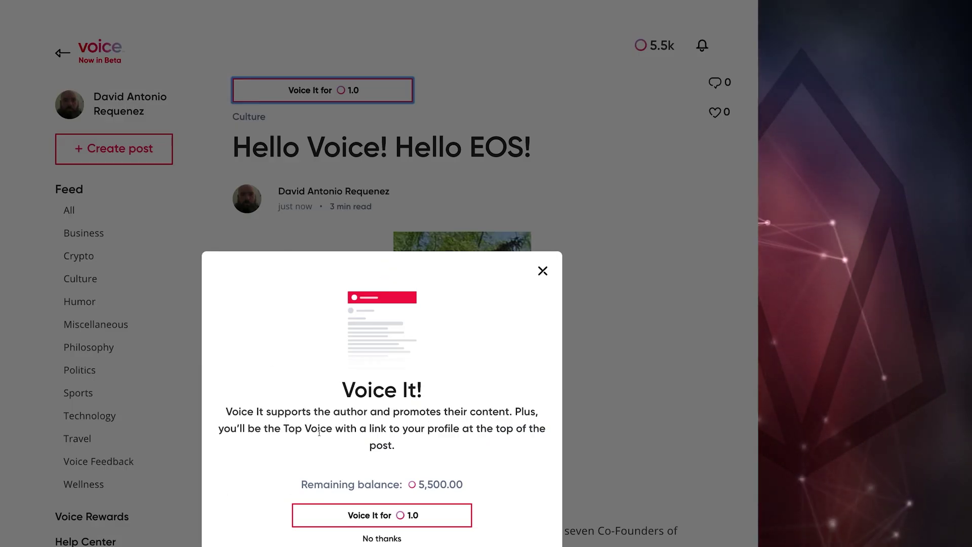
pyautogui.click(365, 515)
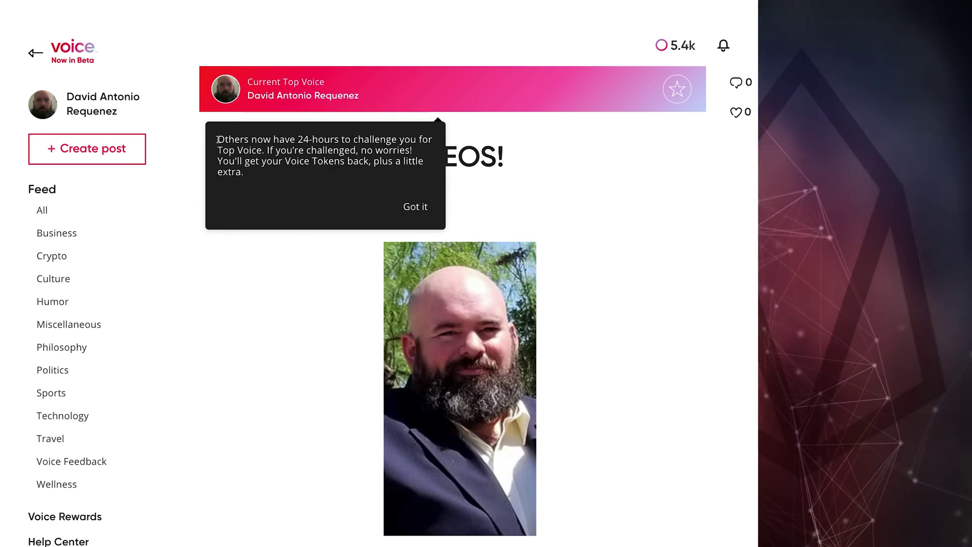
pyautogui.click(417, 208)
pyautogui.click(417, 208)
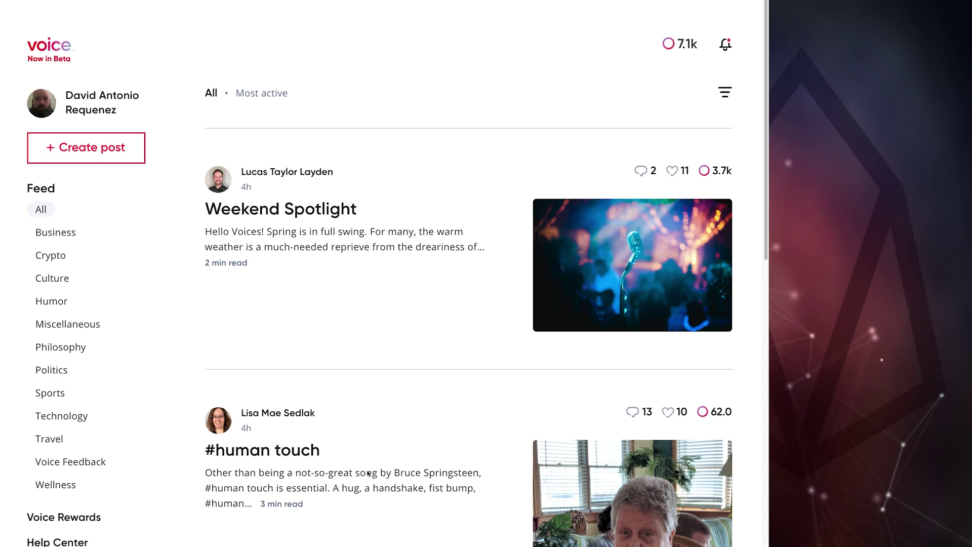
# Open 'Tree Tuesday smaller details', voice it for 9.1 tokens, and scroll on through the feed
pyautogui.scroll(-2, 351, 482)
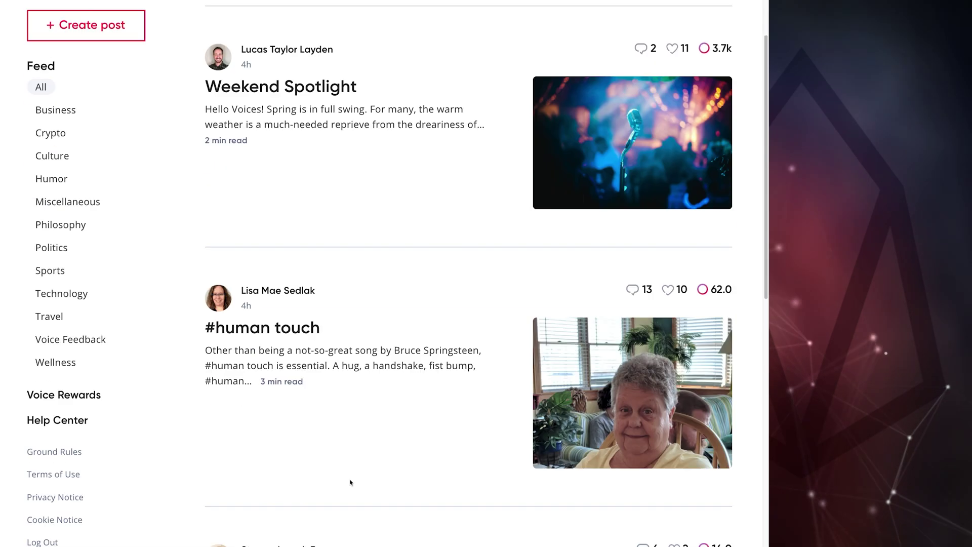
pyautogui.scroll(-5, 350, 482)
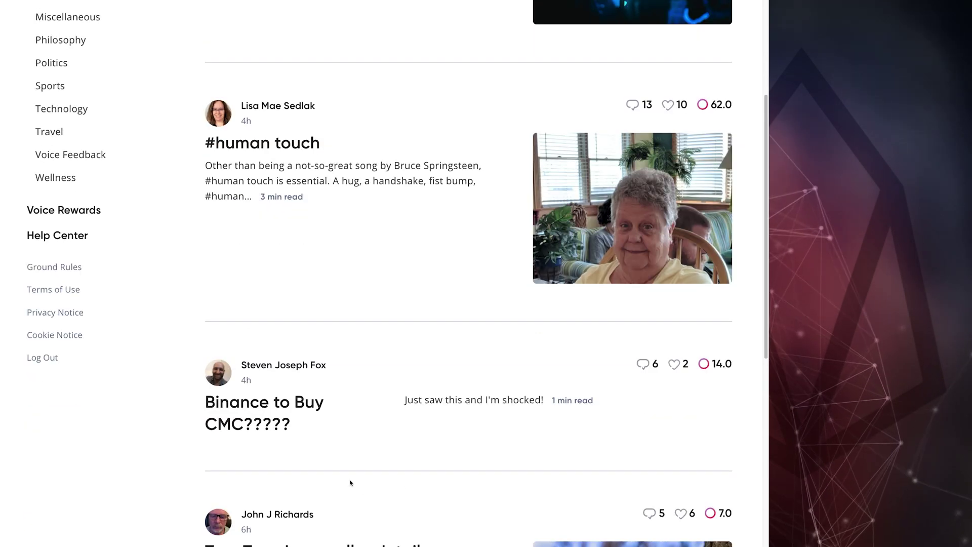
pyautogui.scroll(-1, 314, 456)
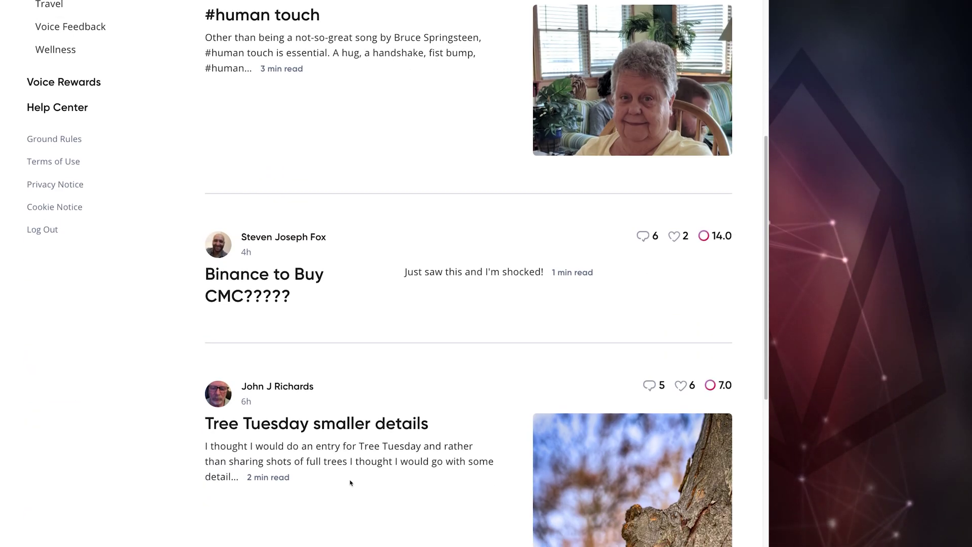
pyautogui.click(559, 372)
pyautogui.moveTo(765, 106); pyautogui.dragTo(738, 128)
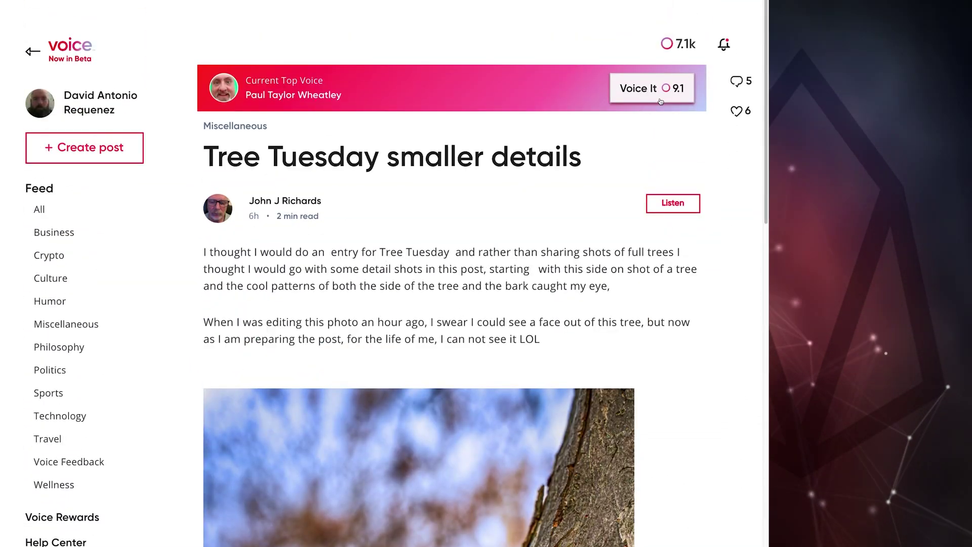
pyautogui.click(656, 90)
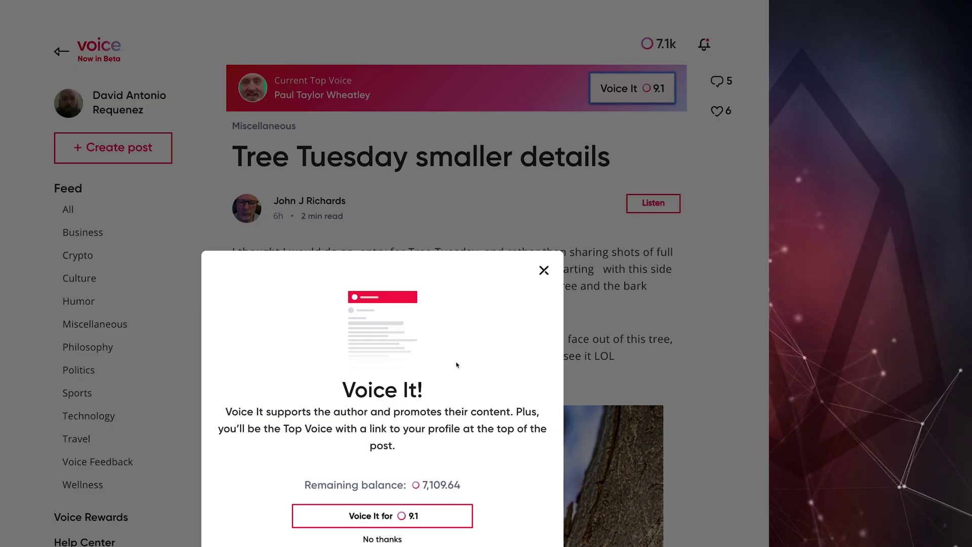
pyautogui.click(410, 516)
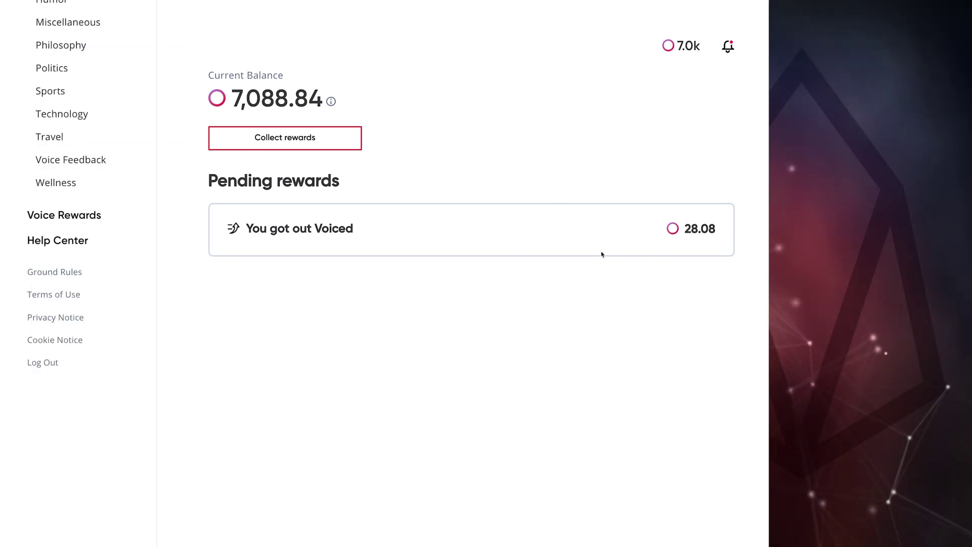
pyautogui.scroll(-7, 748, 381)
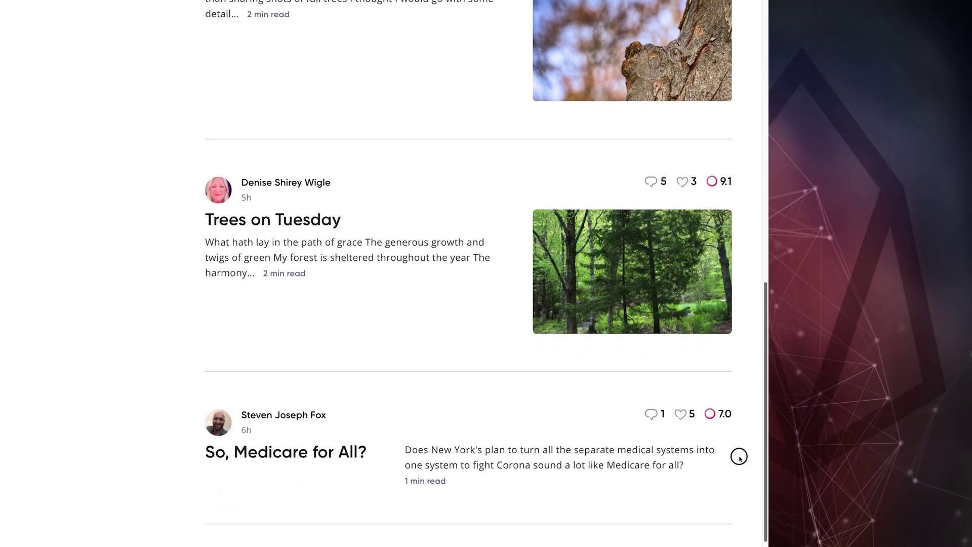
pyautogui.scroll(-4, 737, 458)
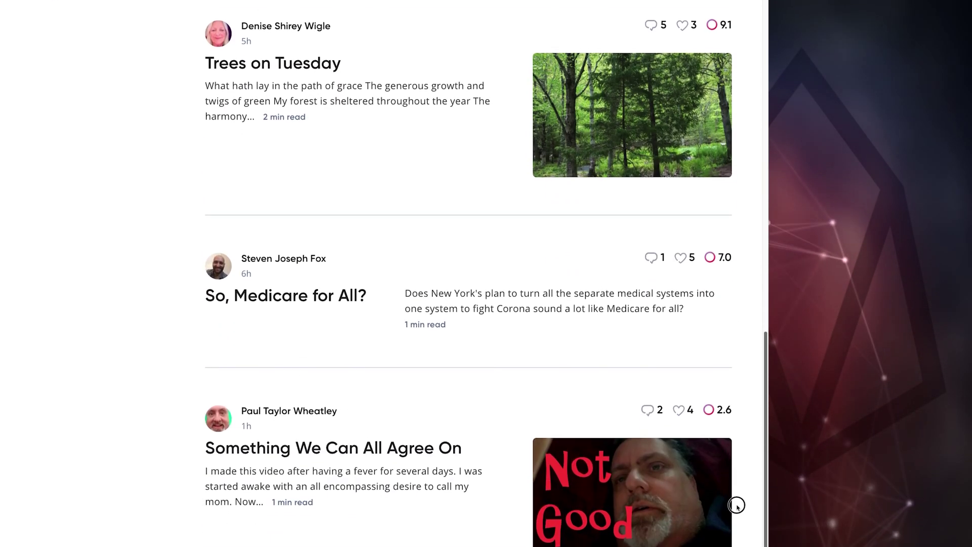
pyautogui.scroll(-7, 741, 523)
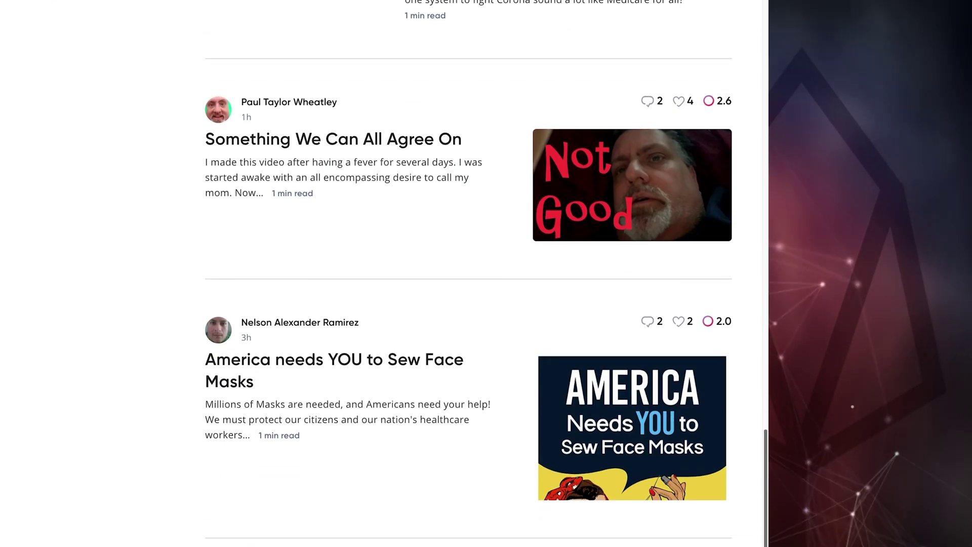